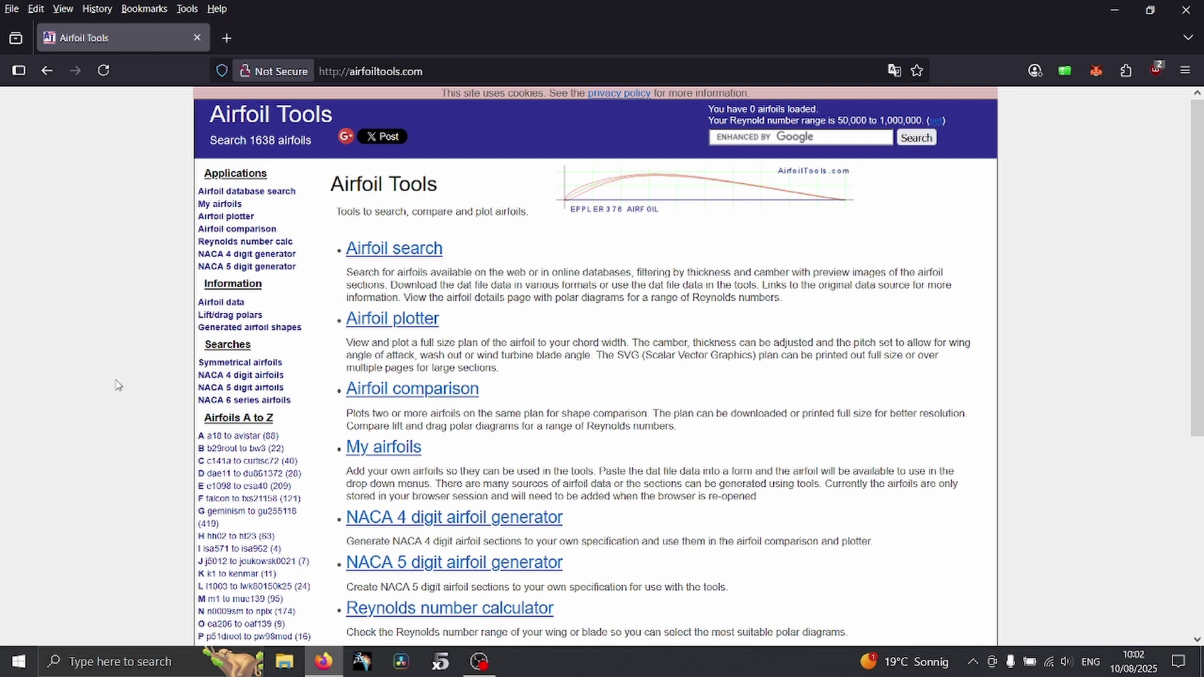
Open the NACA 4 digit generator and the NACA 4 digit database search in new tabs
middle_click(242, 255)
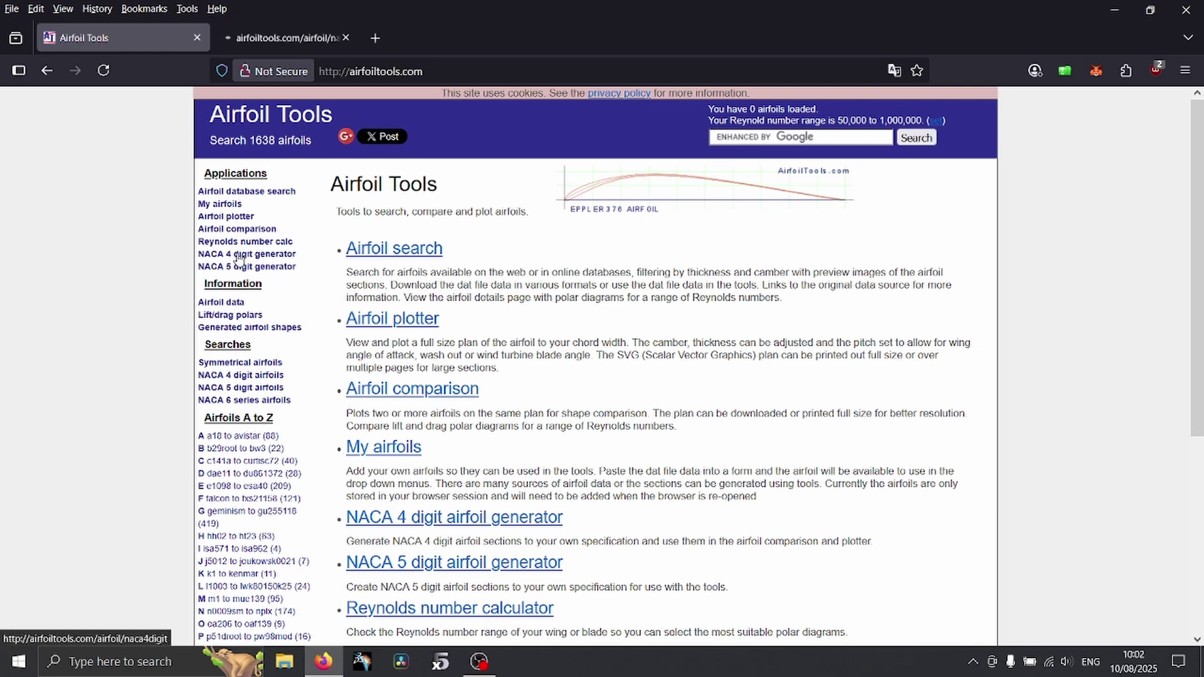
middle_click(210, 375)
click(301, 39)
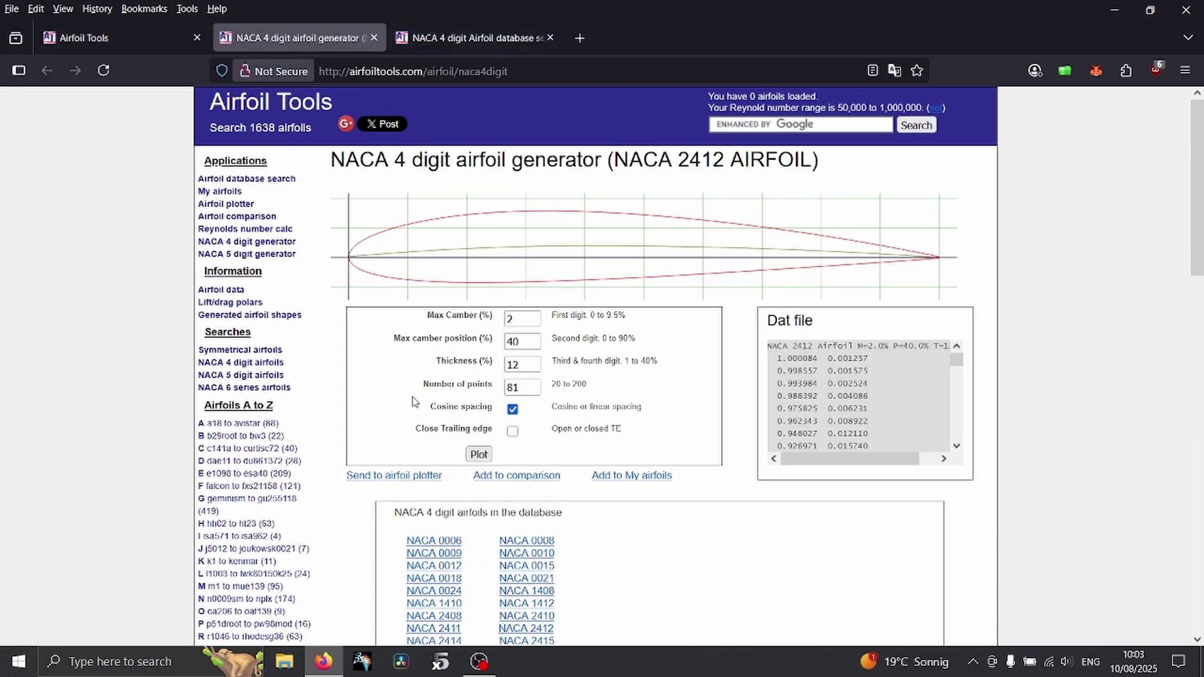
click(470, 39)
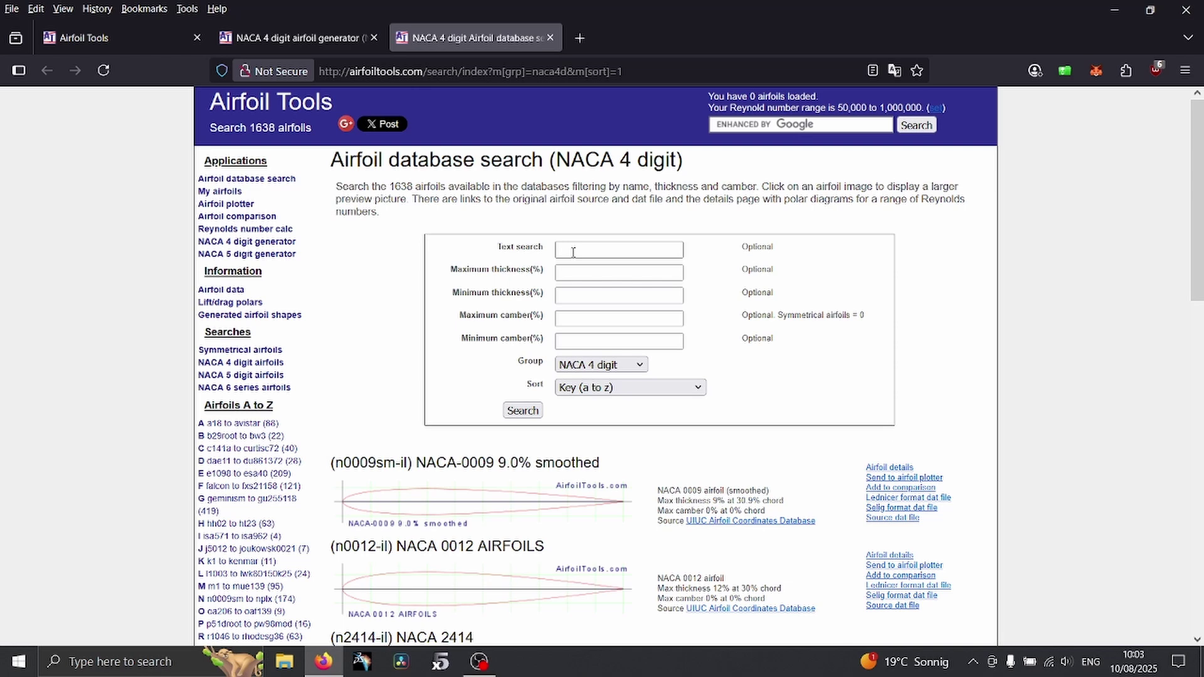
Search the NACA 4 digit database for 2412 and open the NACA 2412 details page
key(ctrl+shift+Tab)
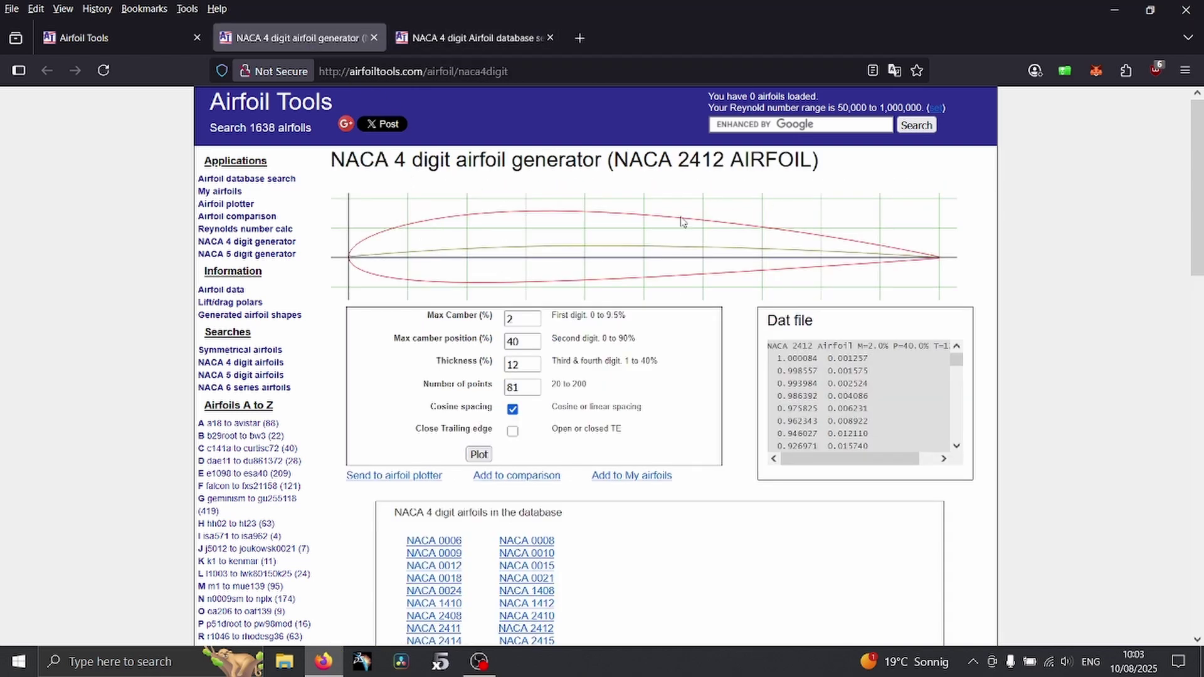
double_click(680, 161)
key(ctrl+Tab)
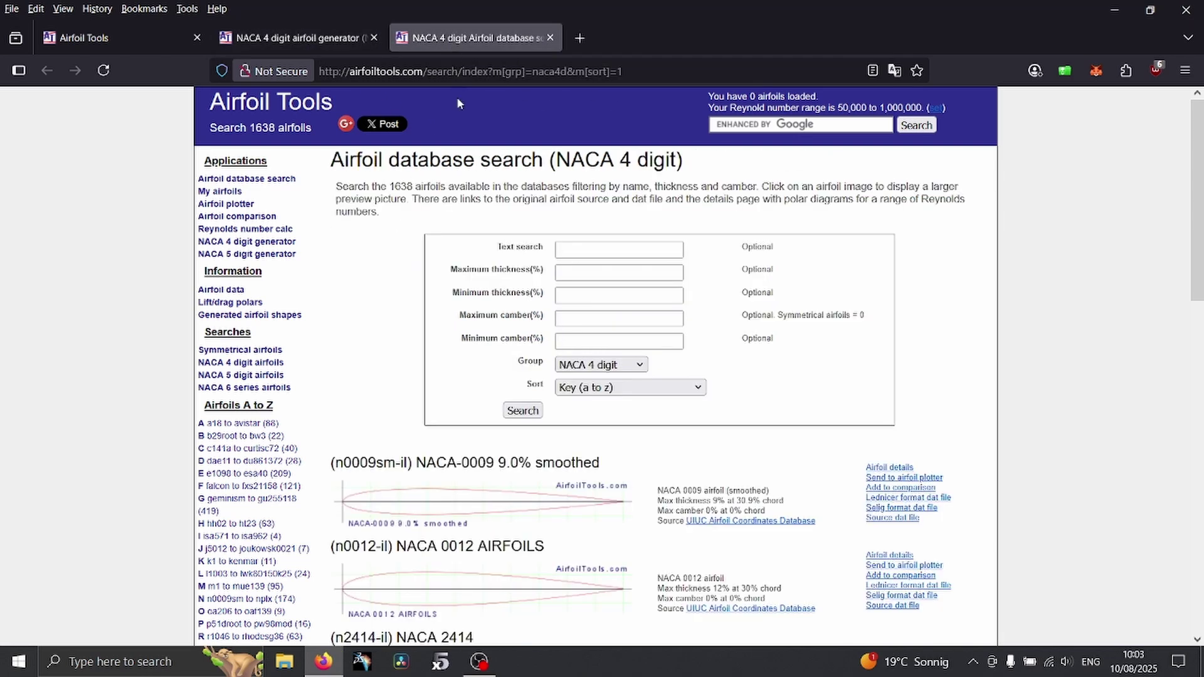
click(572, 249)
text(2412)
click(522, 410)
middle_click(444, 504)
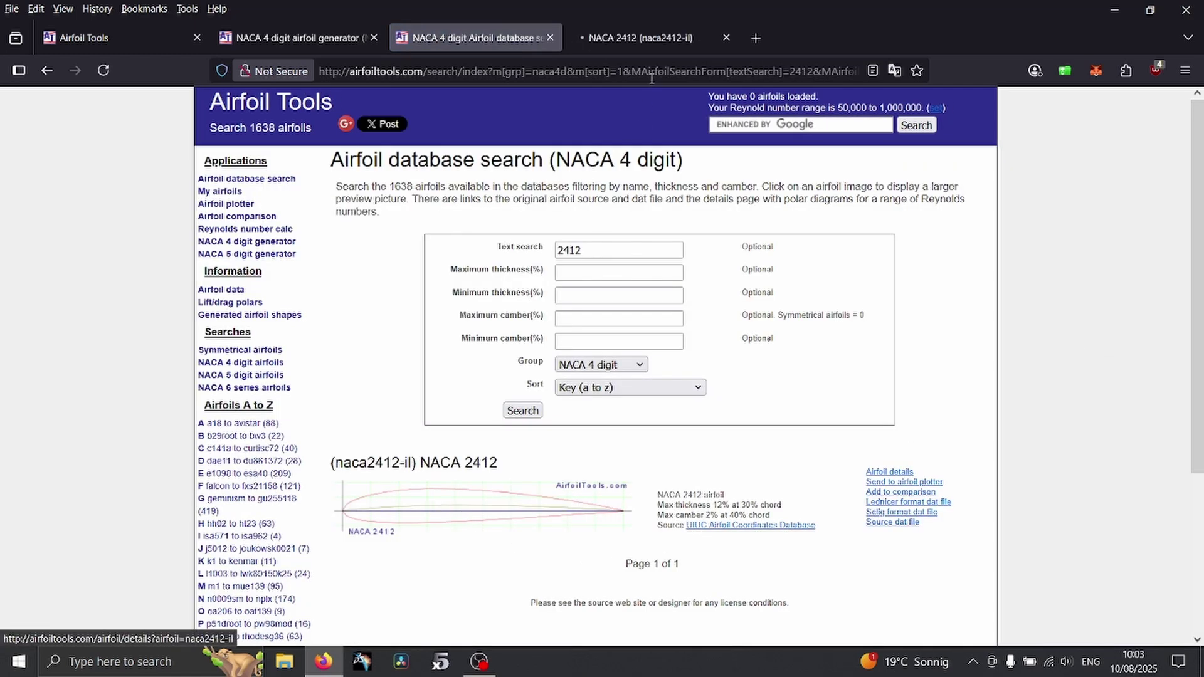
key(ctrl+Tab)
key(ctrl+shift+Tab)
key(ctrl+shift+Tab)
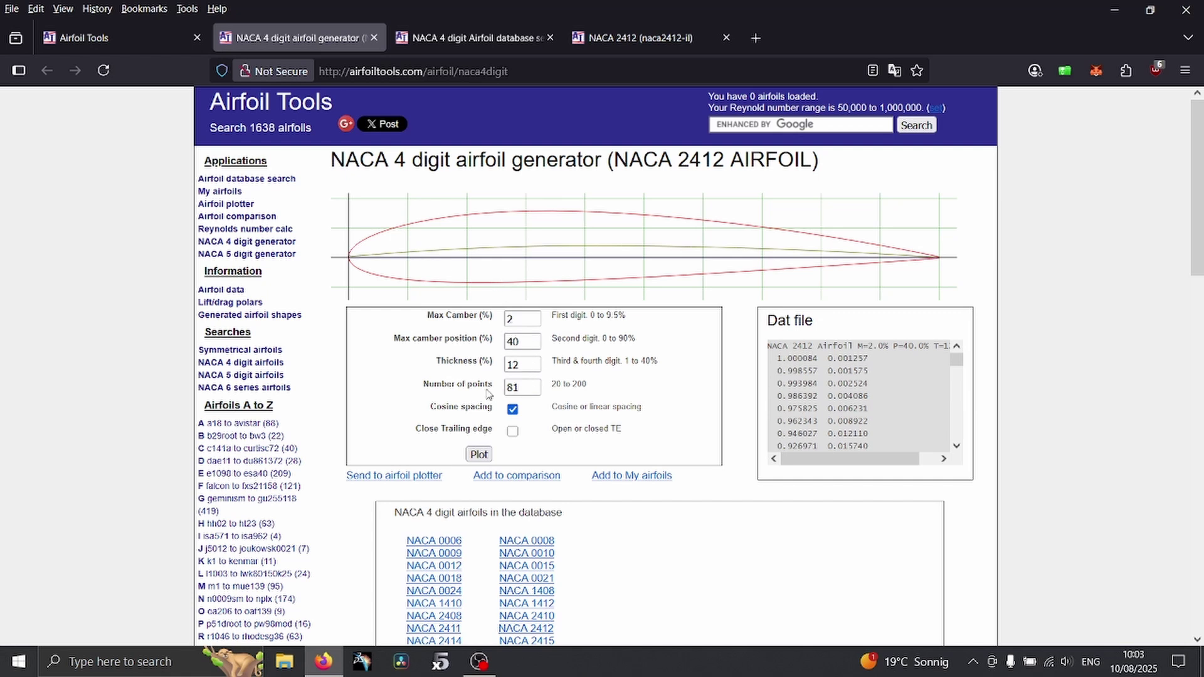
From the NACA 2412 details page, open the Selig-format dat file and select all its coordinates
key(ctrl+Tab)
key(ctrl+Tab)
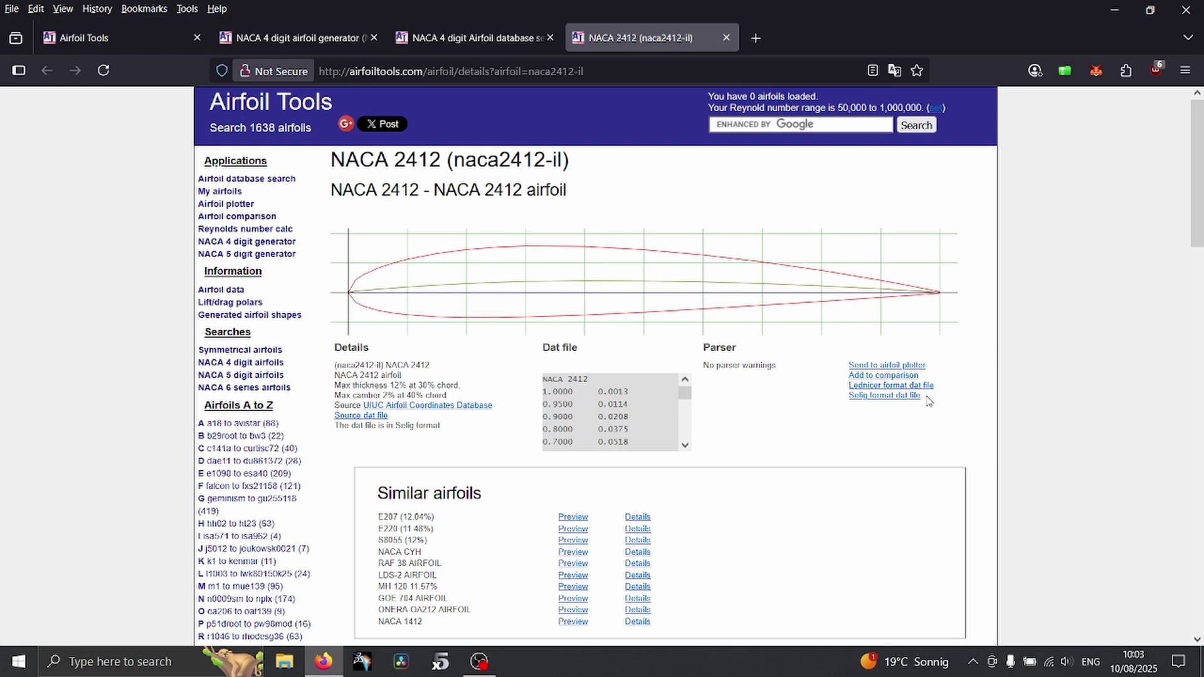
drag(929, 397, 849, 384)
click(875, 424)
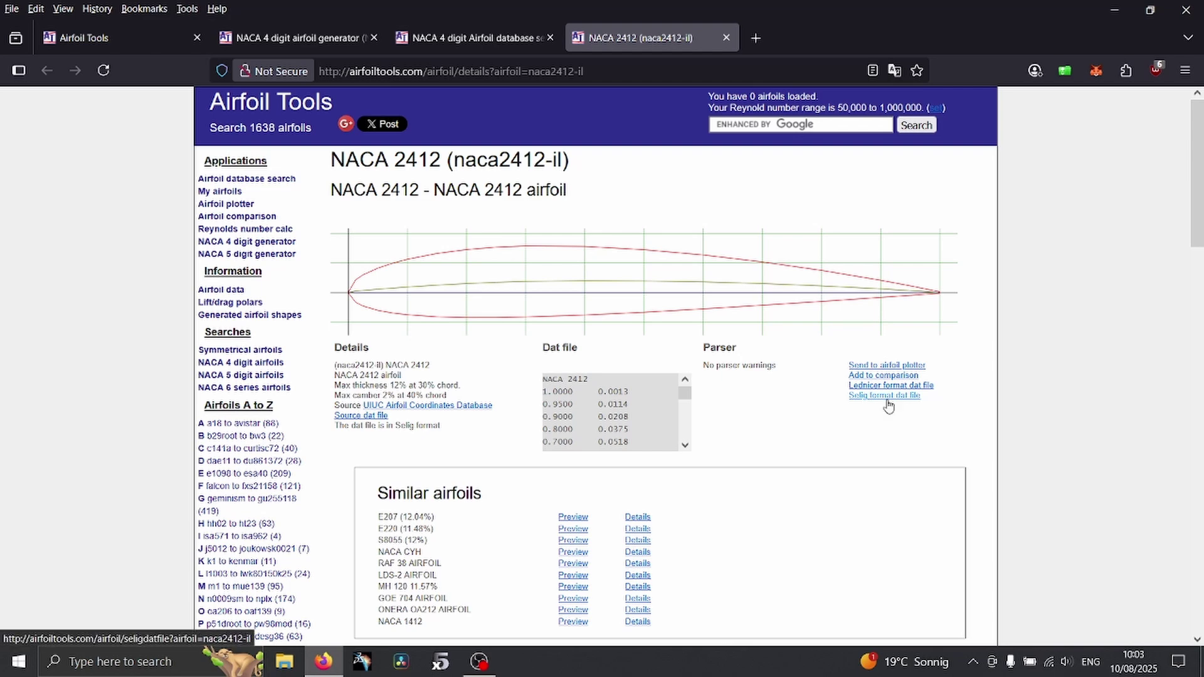
click(885, 396)
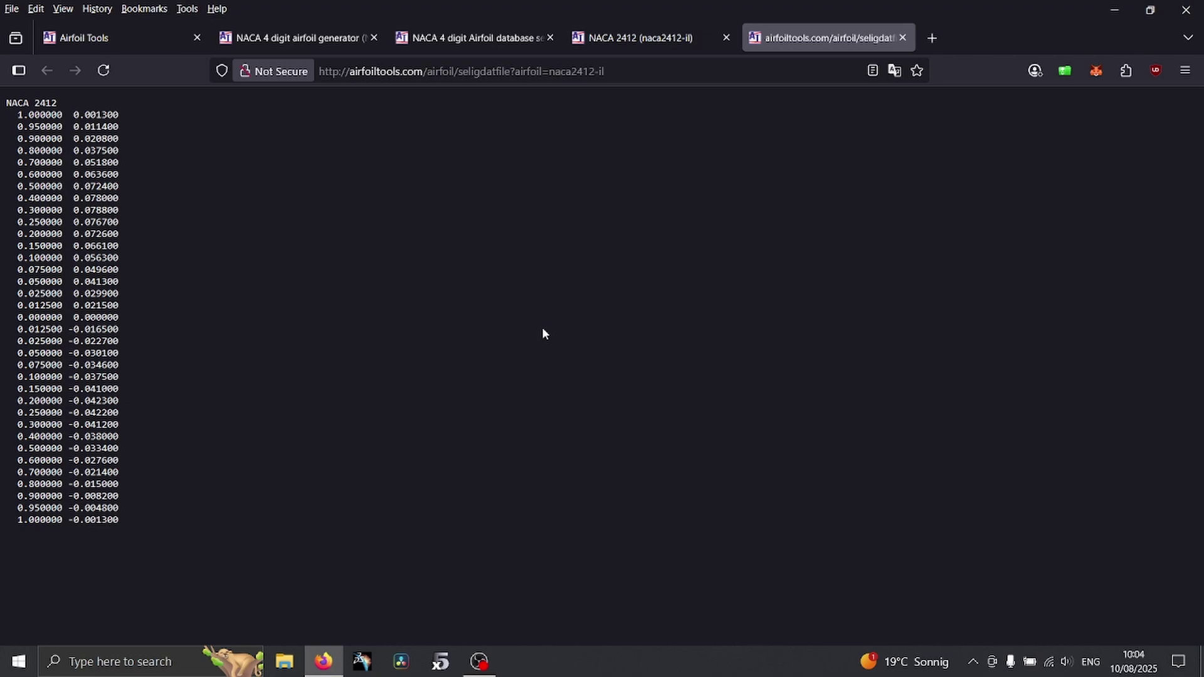
key(ctrl+a)
key(ctrl+c)
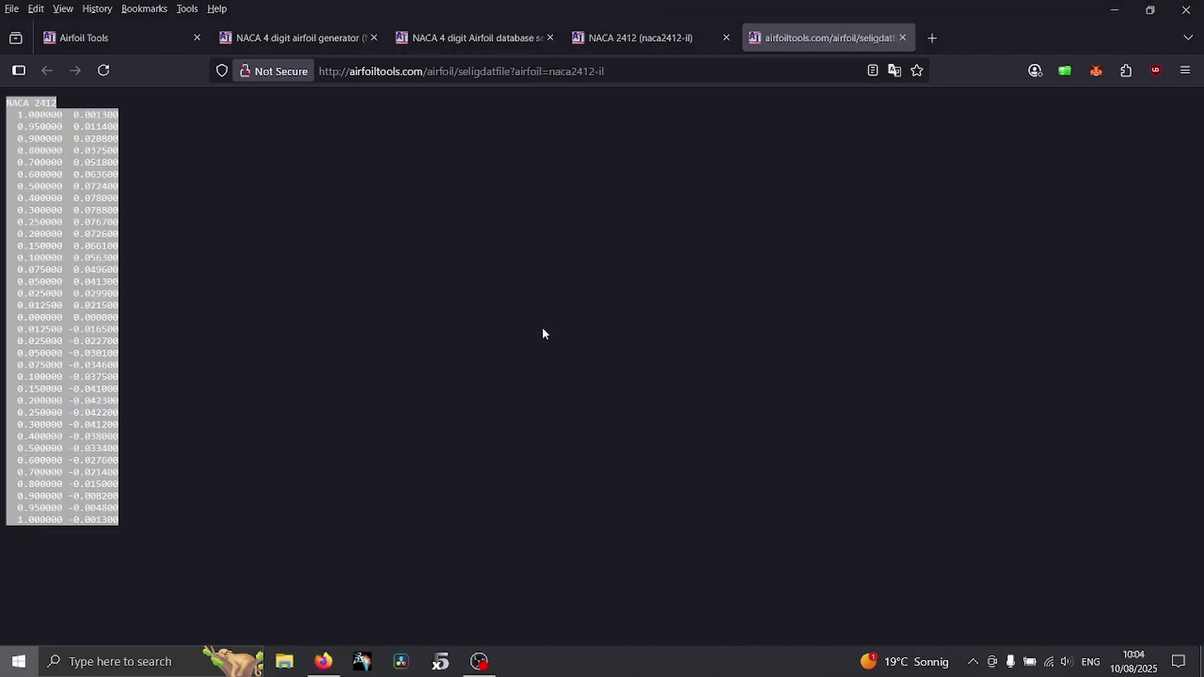
Launch Notepad and paste in the NACA 2412 coordinates
key(super)
text(notepad)
key(Return)
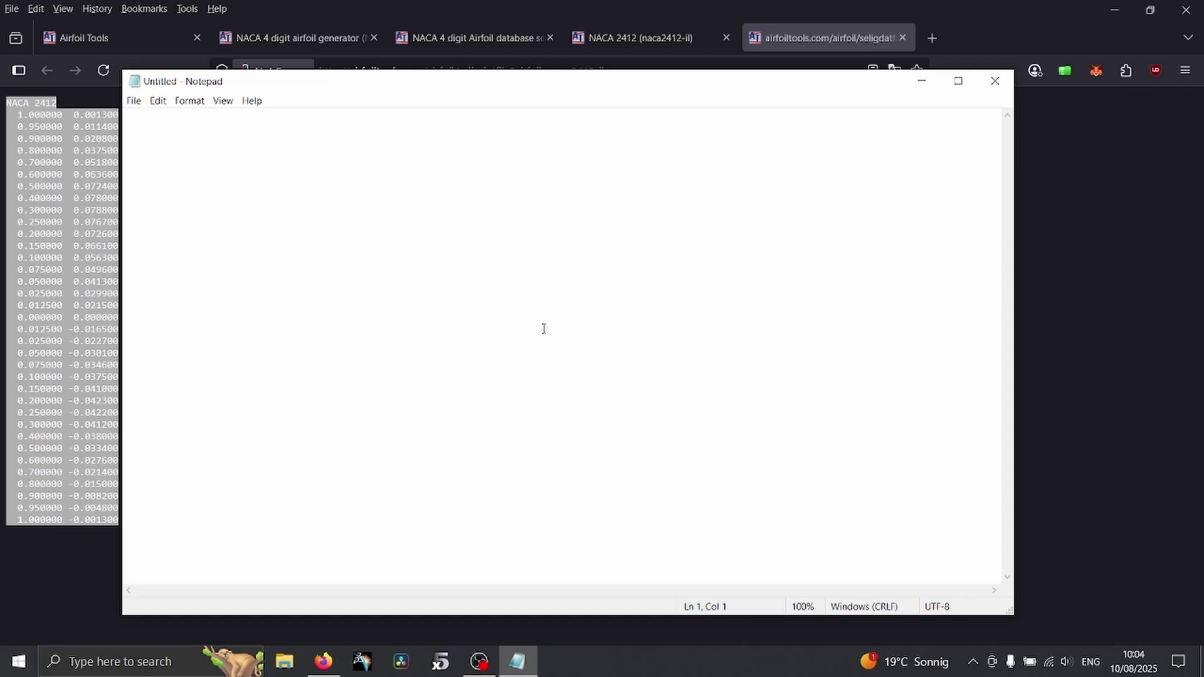
key(ctrl+v)
scroll(544, 329, up, 2)
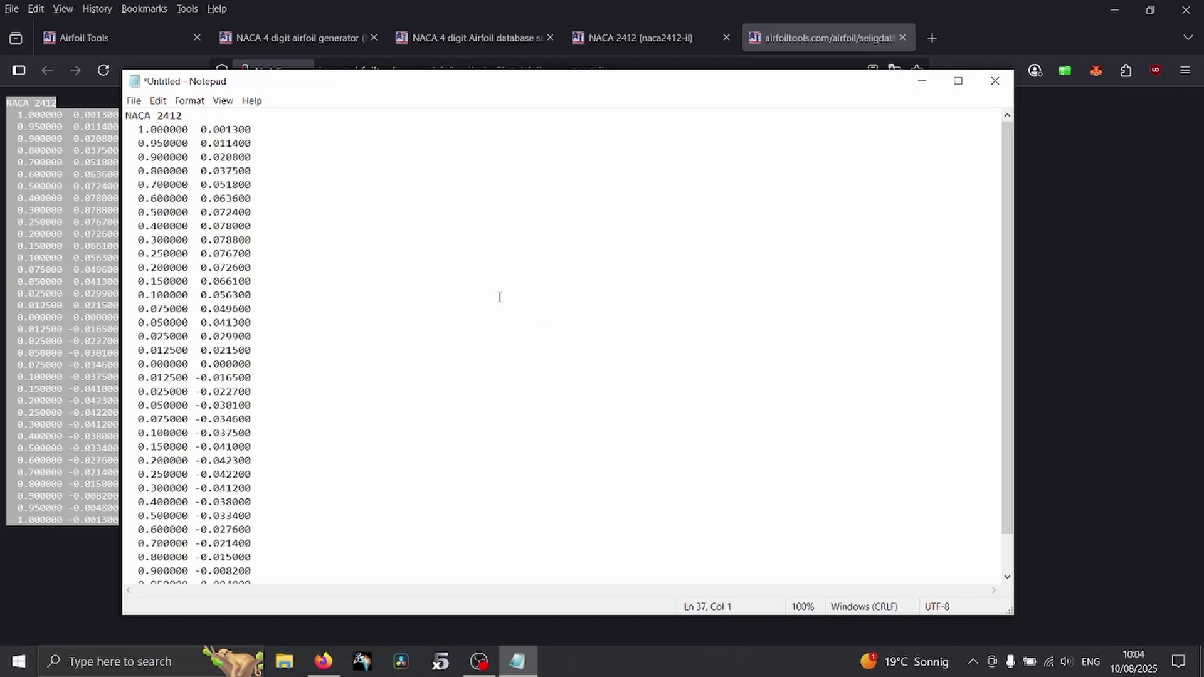
Save the coordinates as 2412.dat on the Desktop
key(ctrl+s)
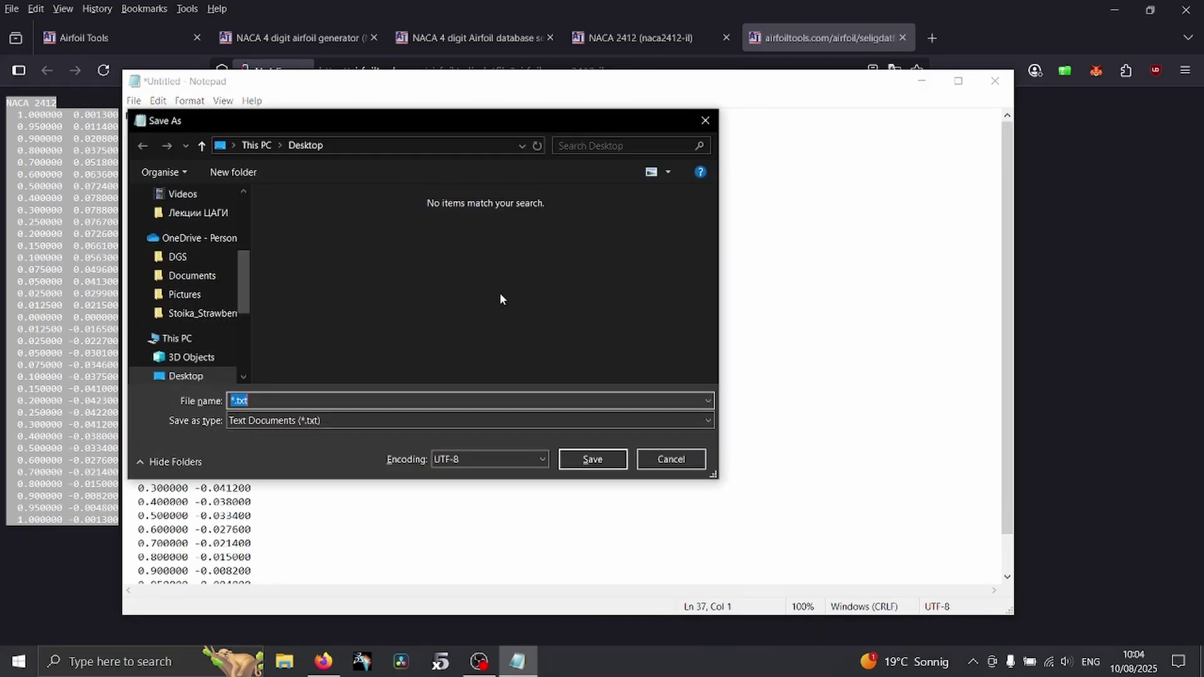
text(2412.dat)
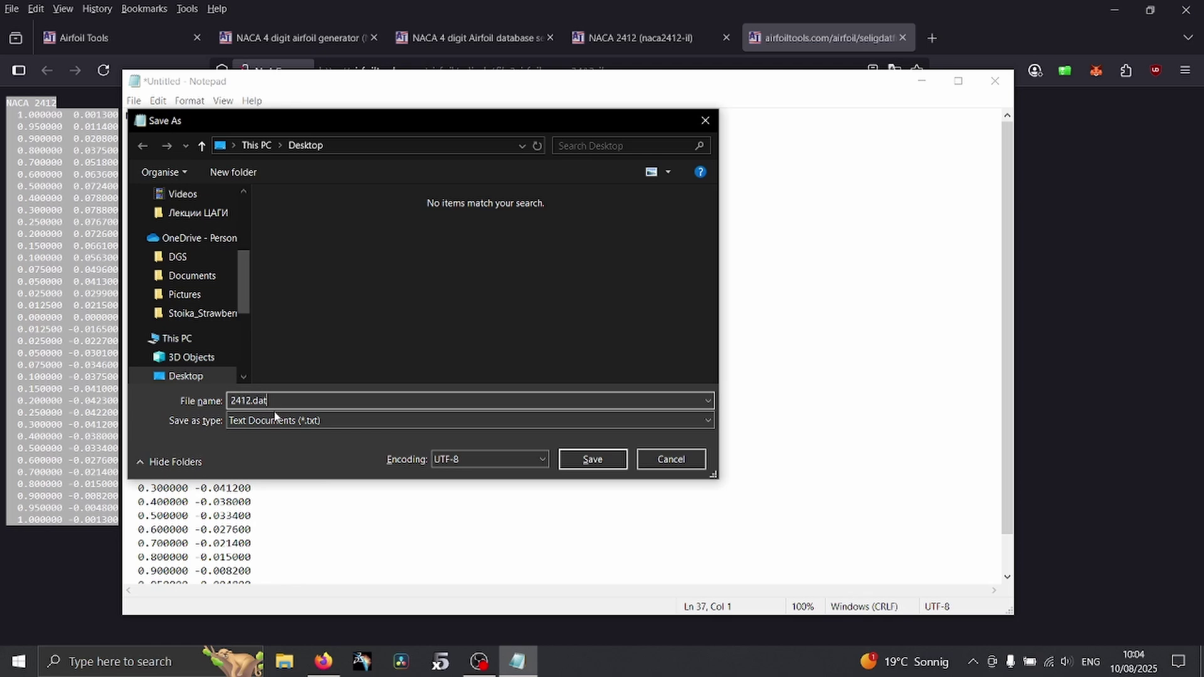
key(shift+Left)
key(shift+Left)
key(shift+Left)
key(shift+Left)
key(shift+Left)
key(shift+Left)
key(shift+Left)
key(shift+Left)
click(249, 403)
drag(250, 404, 229, 403)
click(270, 402)
key(shift+Left)
key(shift+Left)
key(shift+Left)
key(shift+Left)
click(385, 403)
click(589, 461)
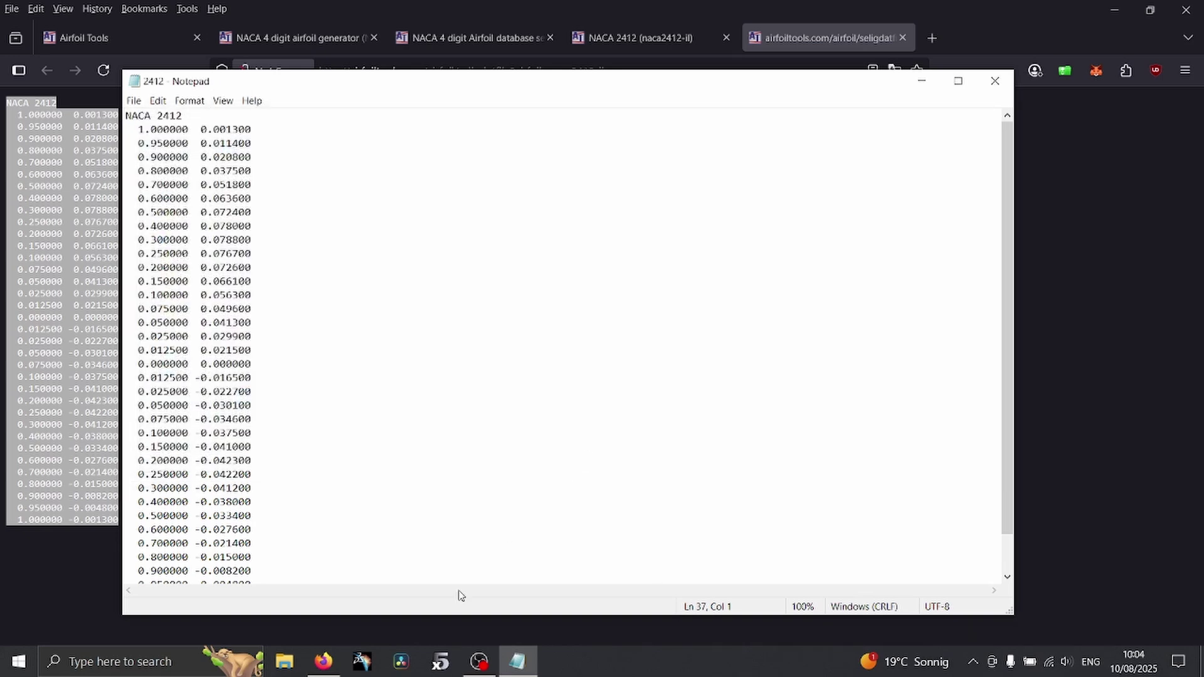
click(441, 661)
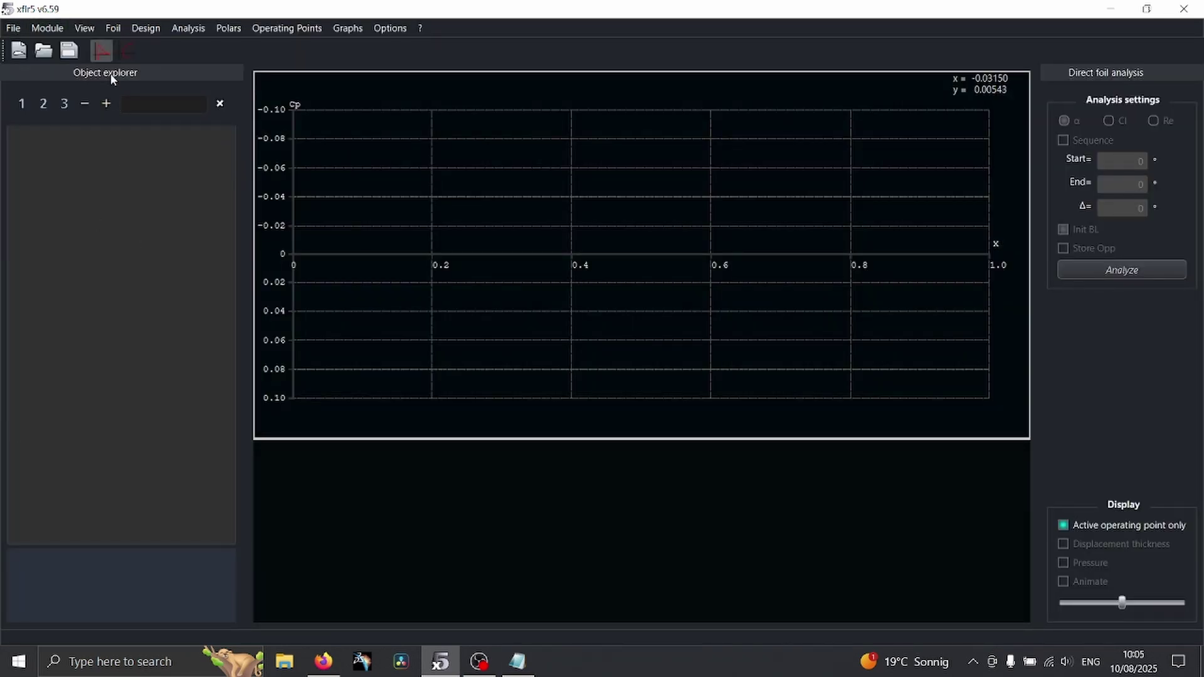
click(122, 54)
click(103, 53)
click(122, 52)
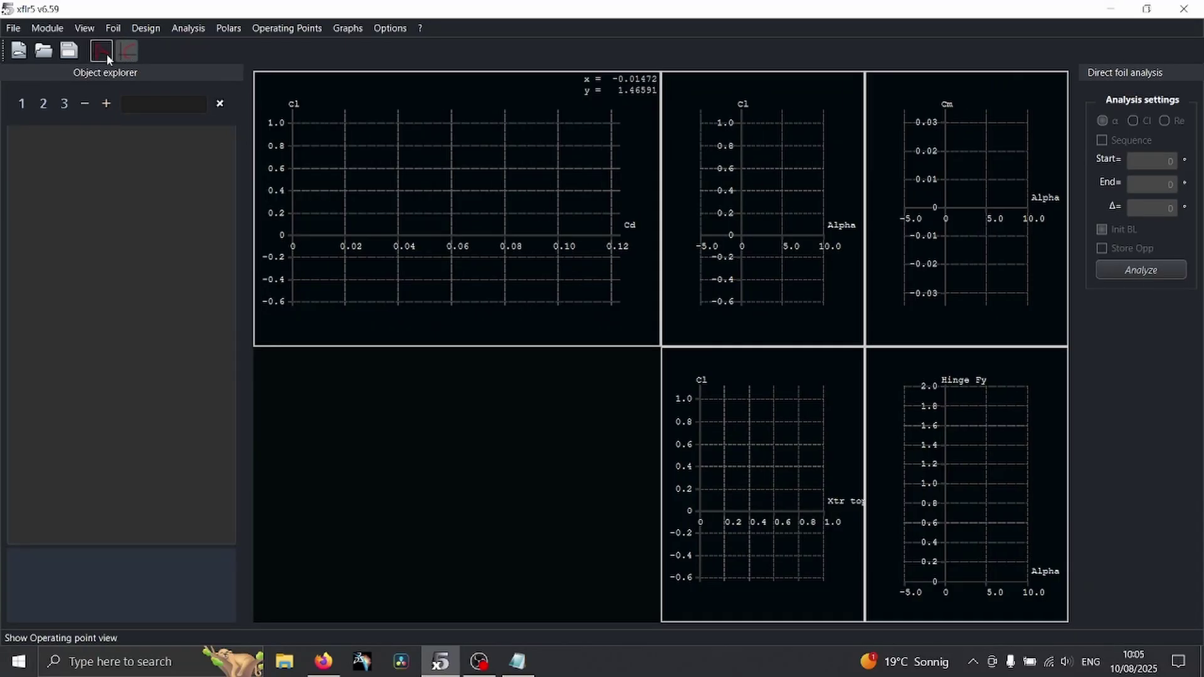
click(102, 54)
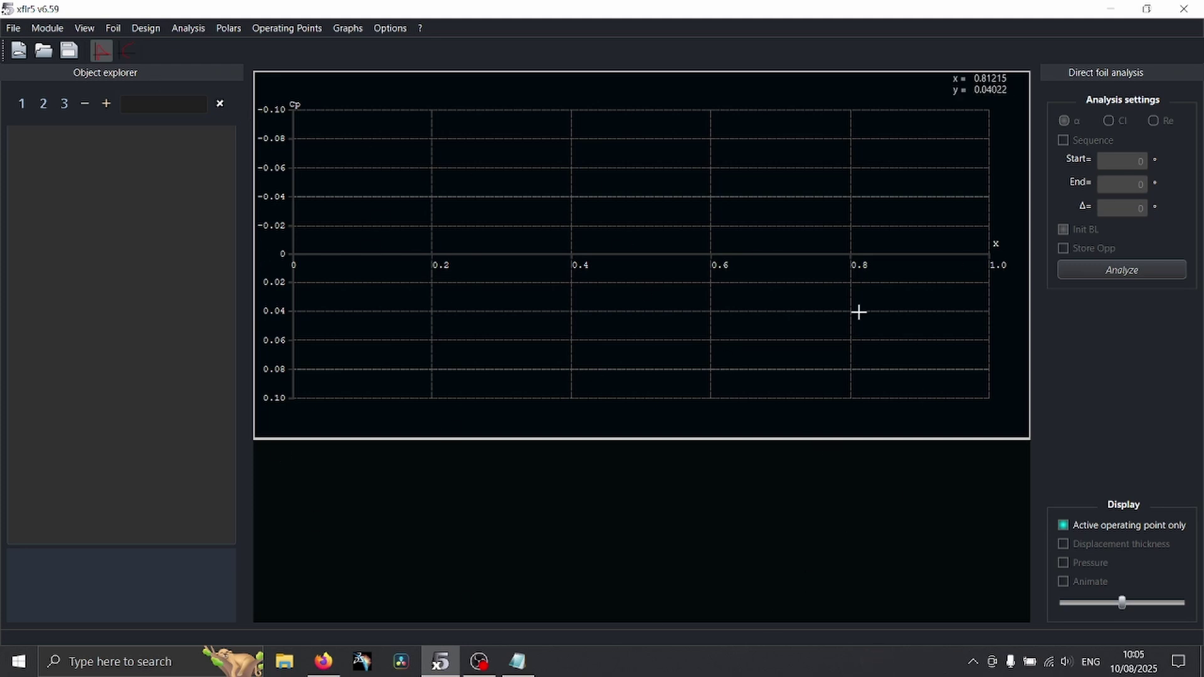
click(127, 50)
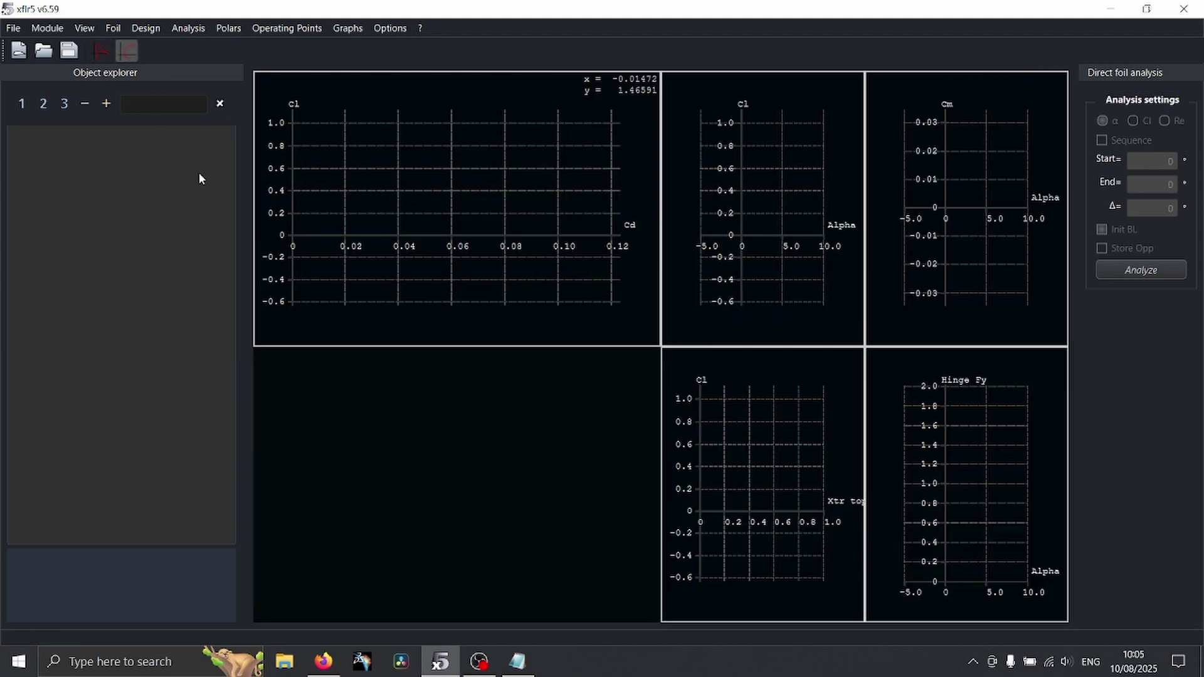
In the OpPoint view, open 2412.dat from the Desktop to load the NACA 2412 foil
click(101, 50)
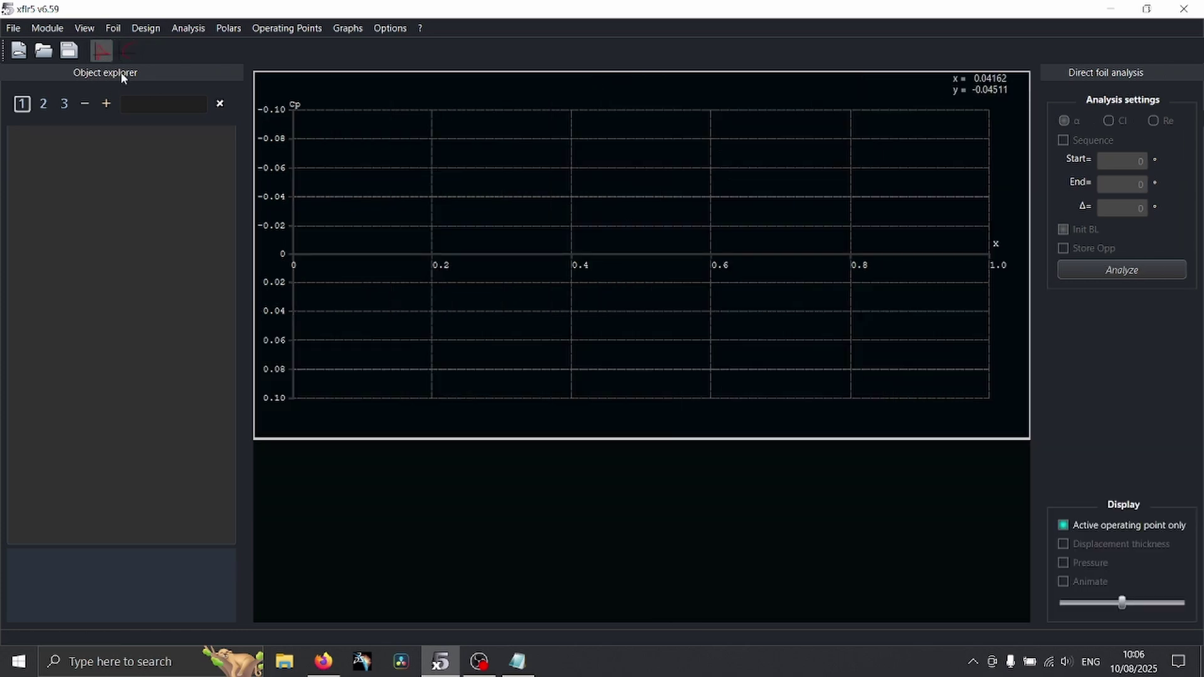
click(14, 28)
click(28, 59)
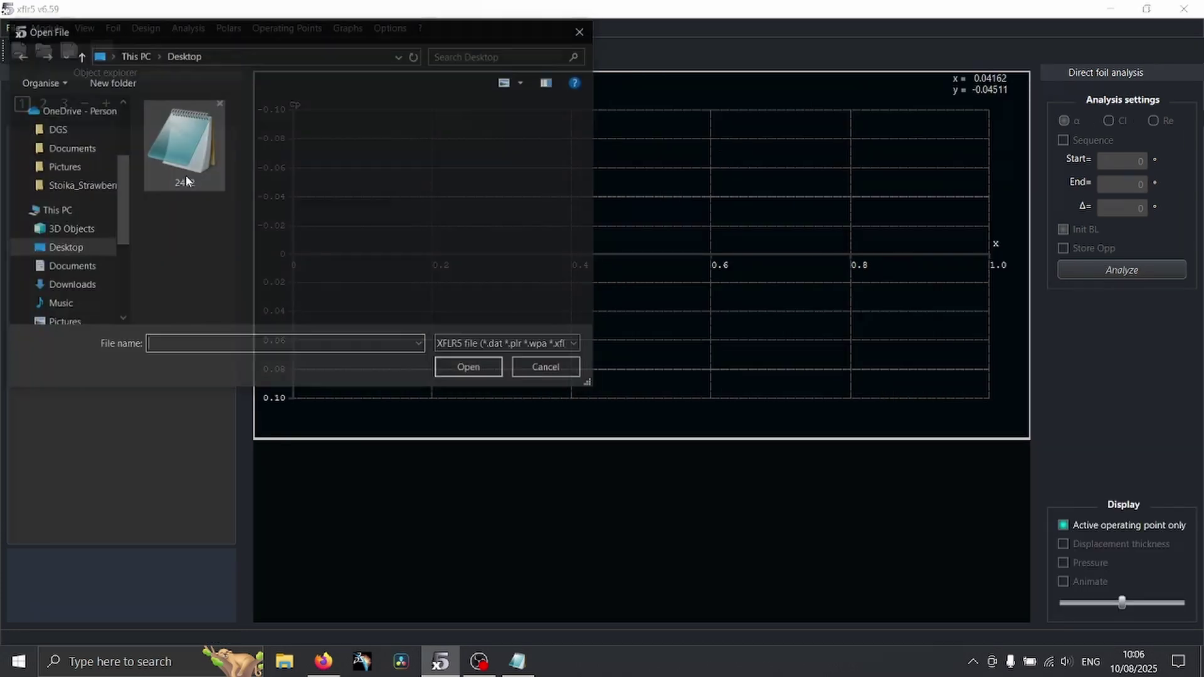
click(179, 177)
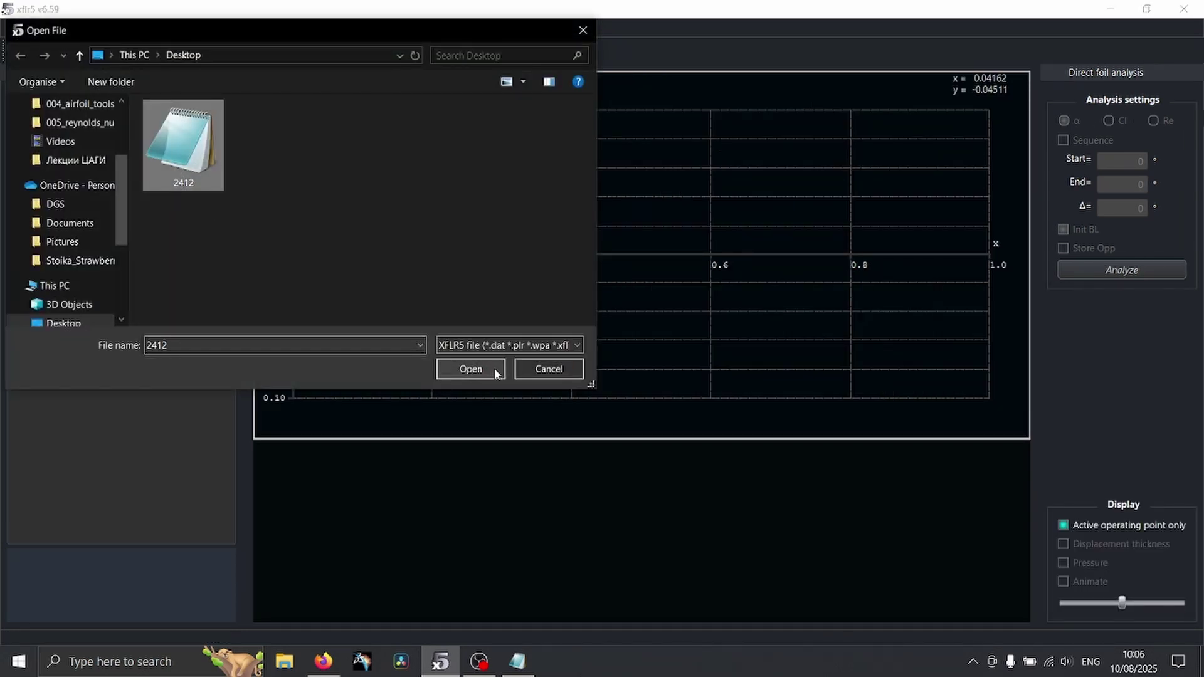
click(470, 369)
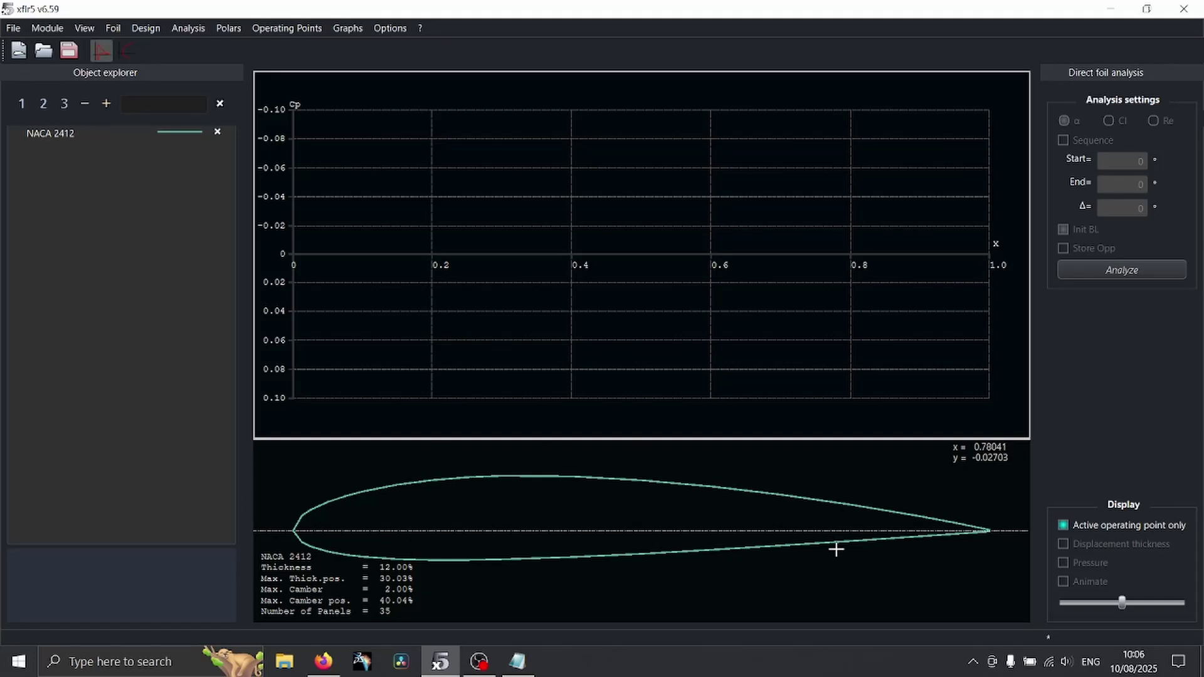
scroll(615, 529, up, 2)
scroll(615, 529, down, 4)
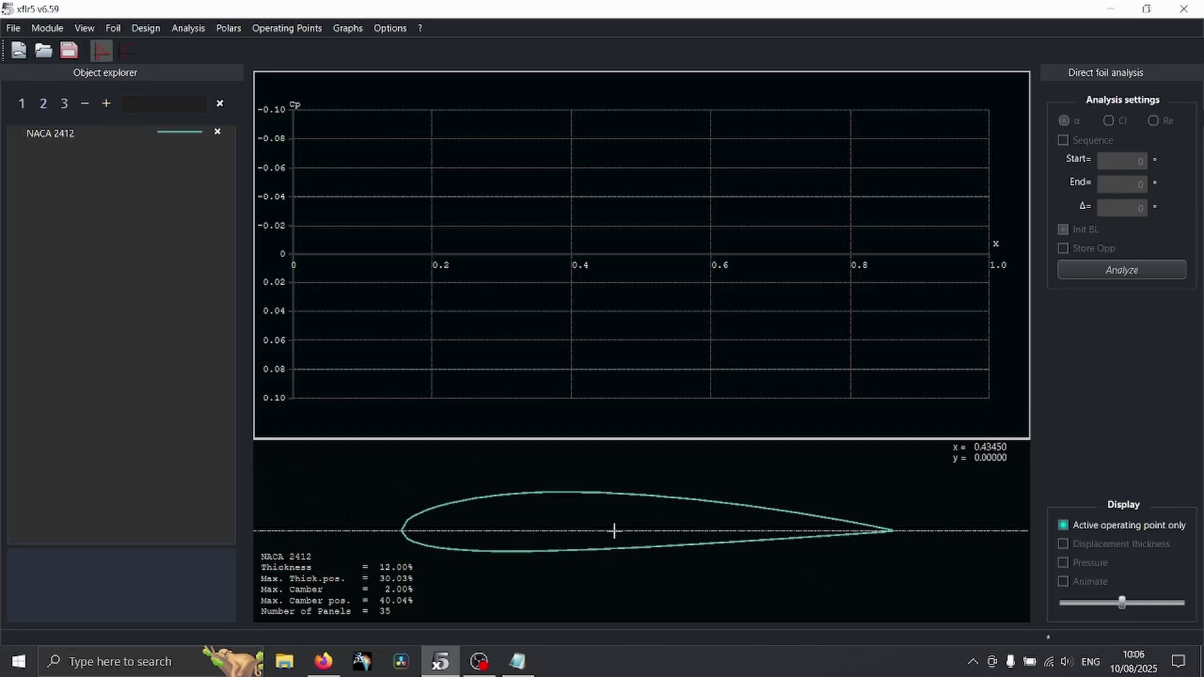
scroll(614, 531, up, 2)
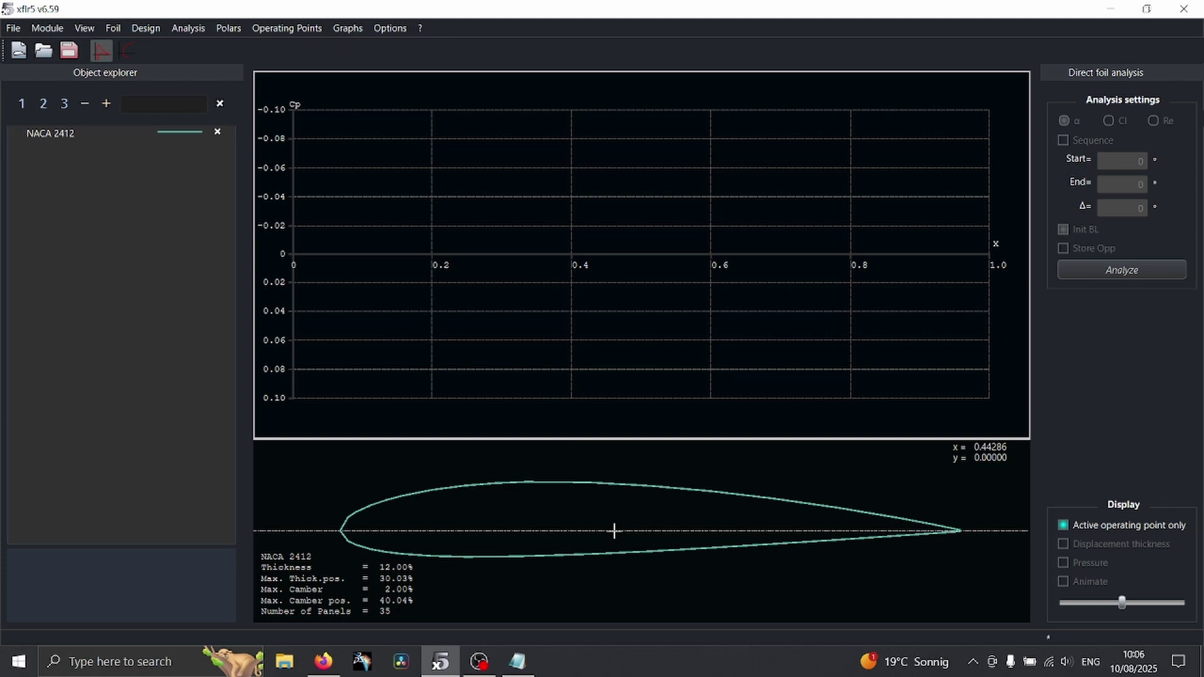
Generate a NACA 4412 foil via Design > Naca Foils, then select each foil in the list
click(140, 30)
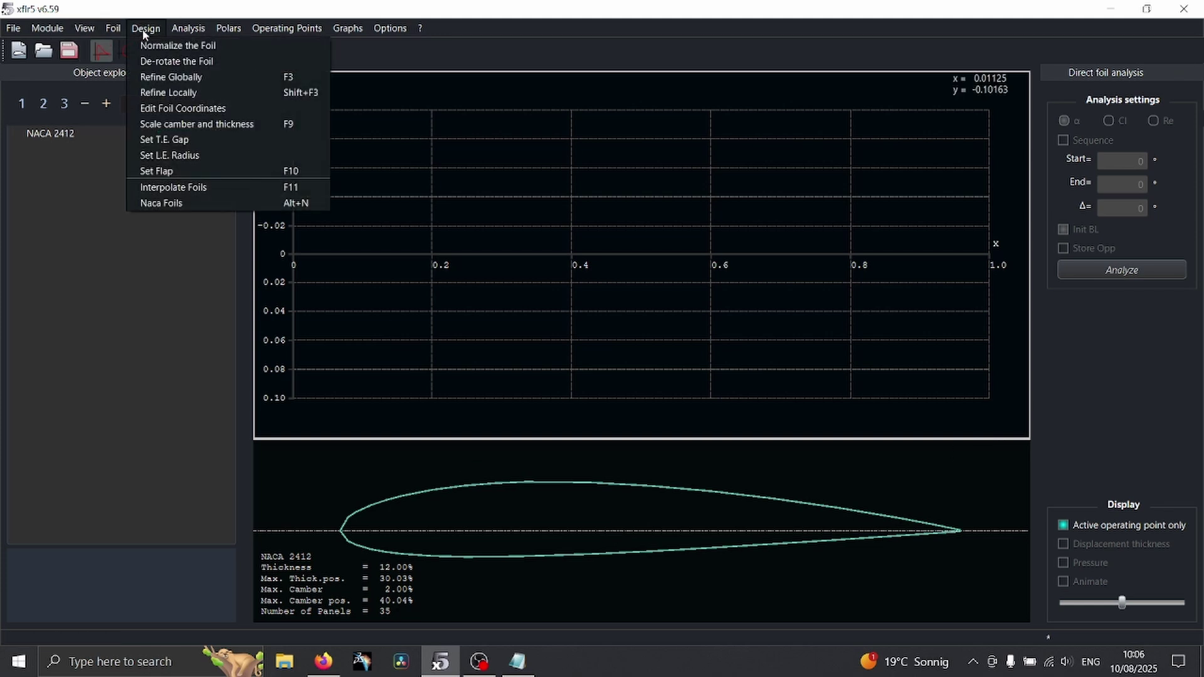
click(166, 201)
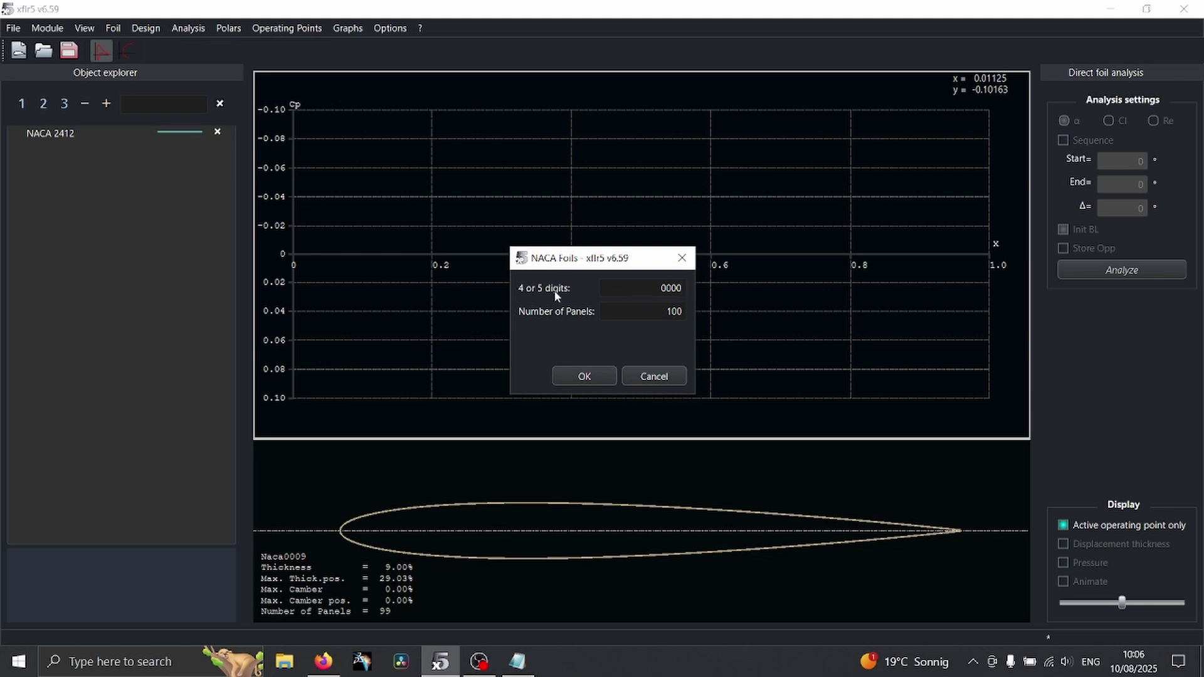
double_click(654, 290)
text(4412)
click(597, 369)
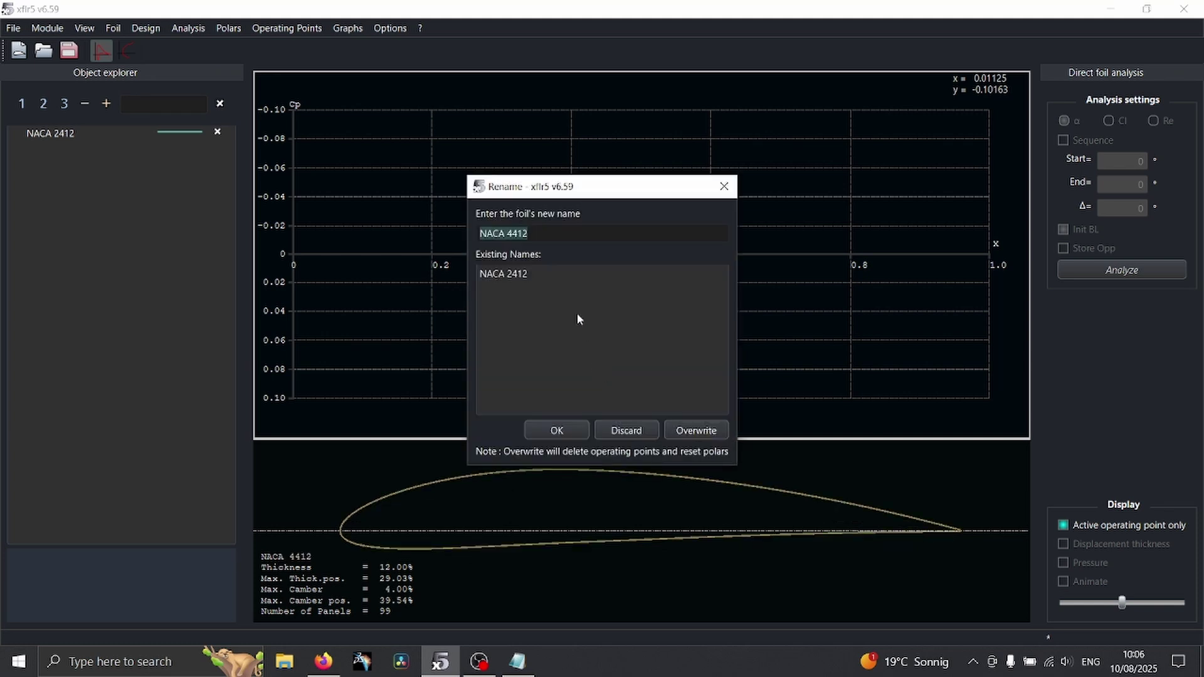
click(568, 429)
click(49, 134)
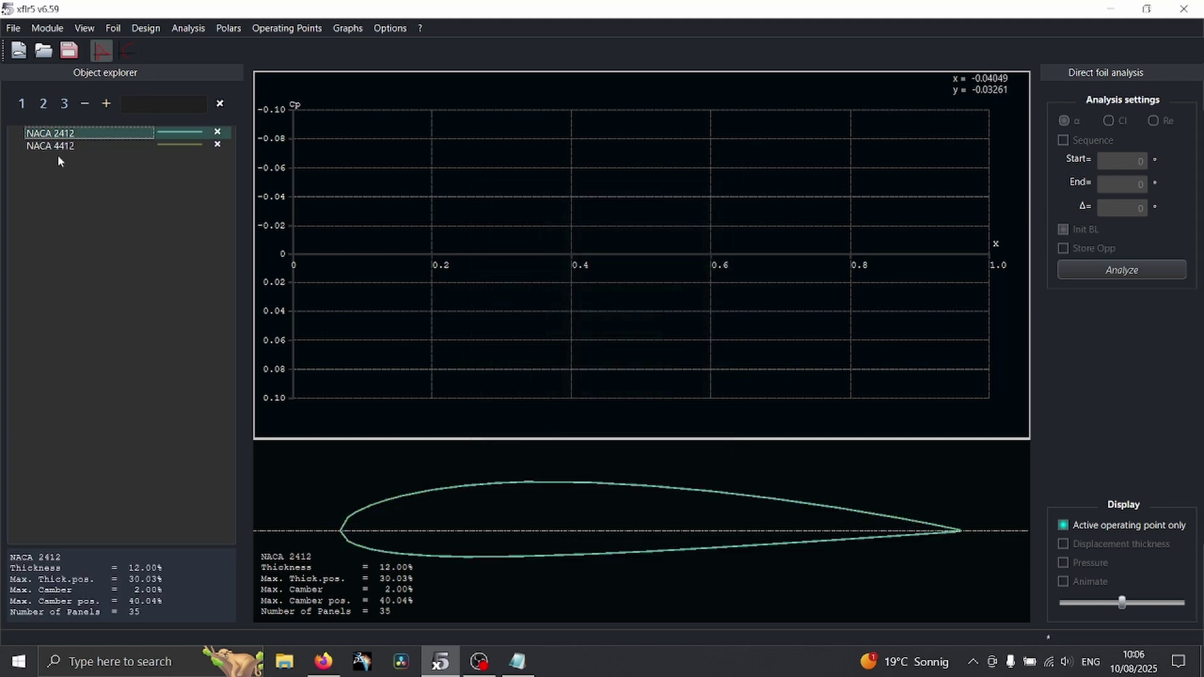
click(59, 147)
click(57, 136)
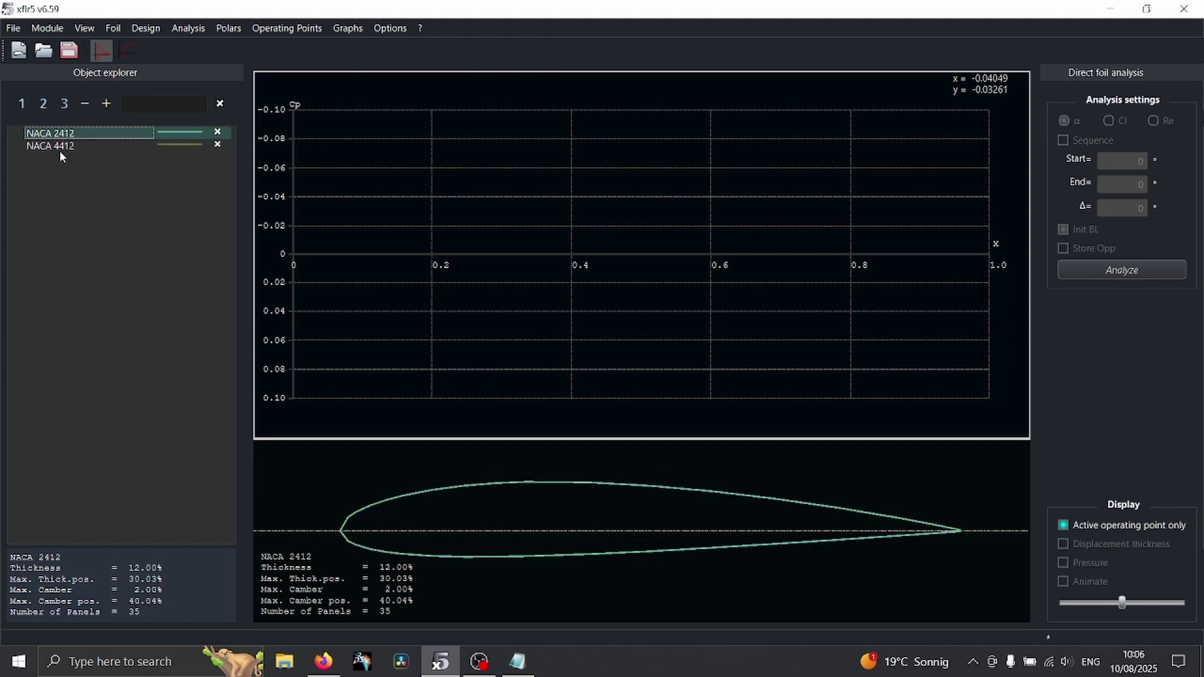